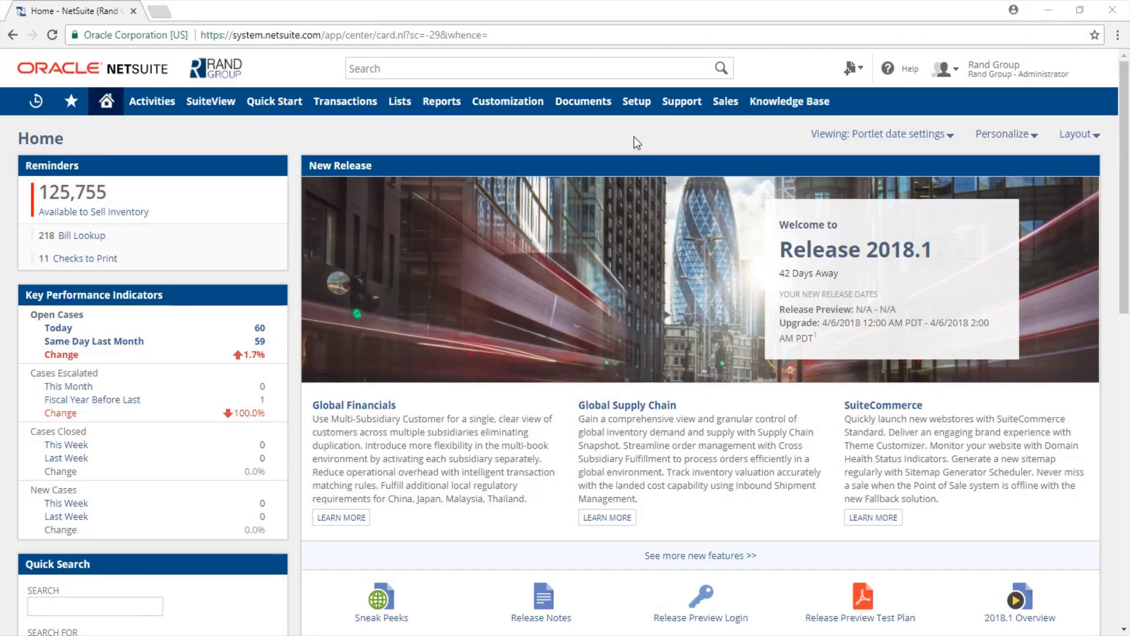
- Go from the NetSuite home dashboard to the SuiteAnswers support site
click(682, 100)
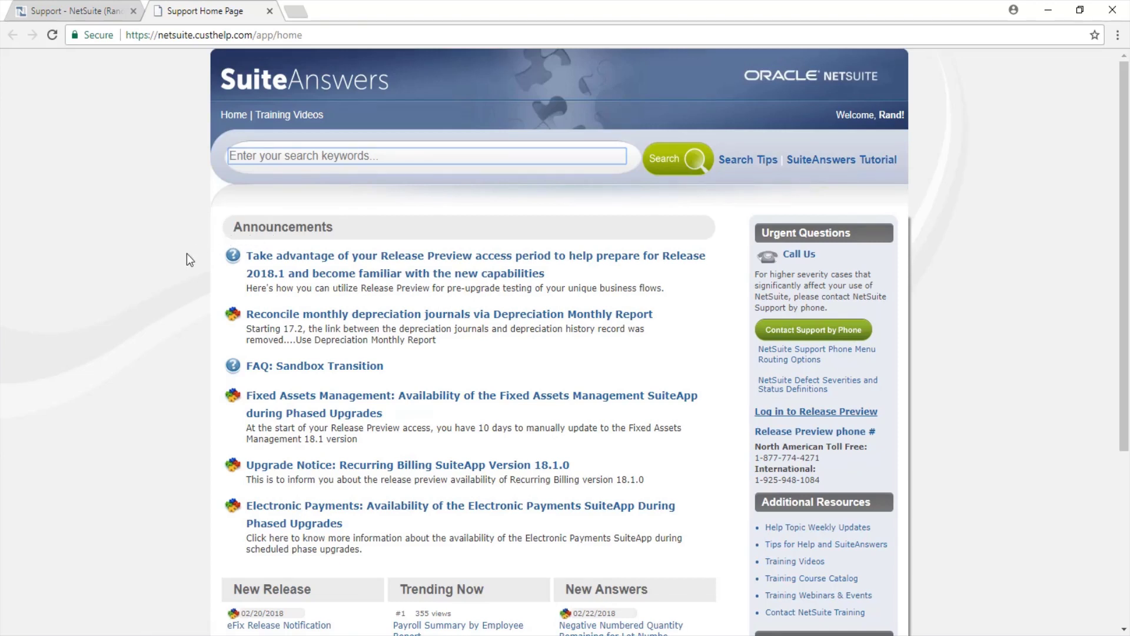
scroll(160, 269, down, 2)
scroll(160, 268, down, 2)
scroll(159, 267, down, 2)
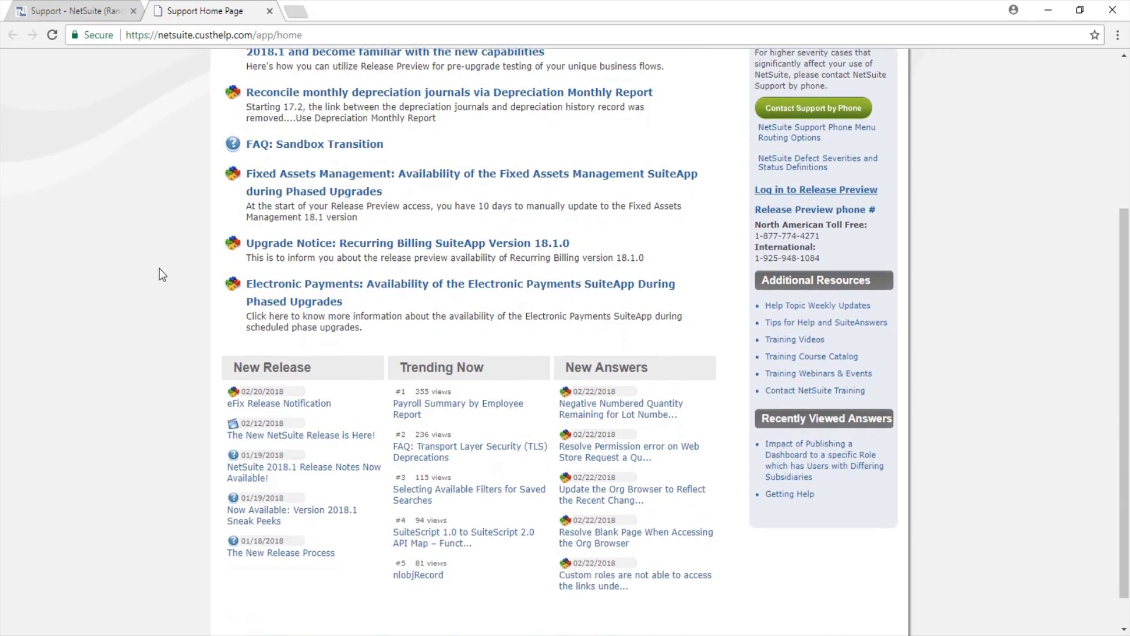
scroll(159, 268, down, 1)
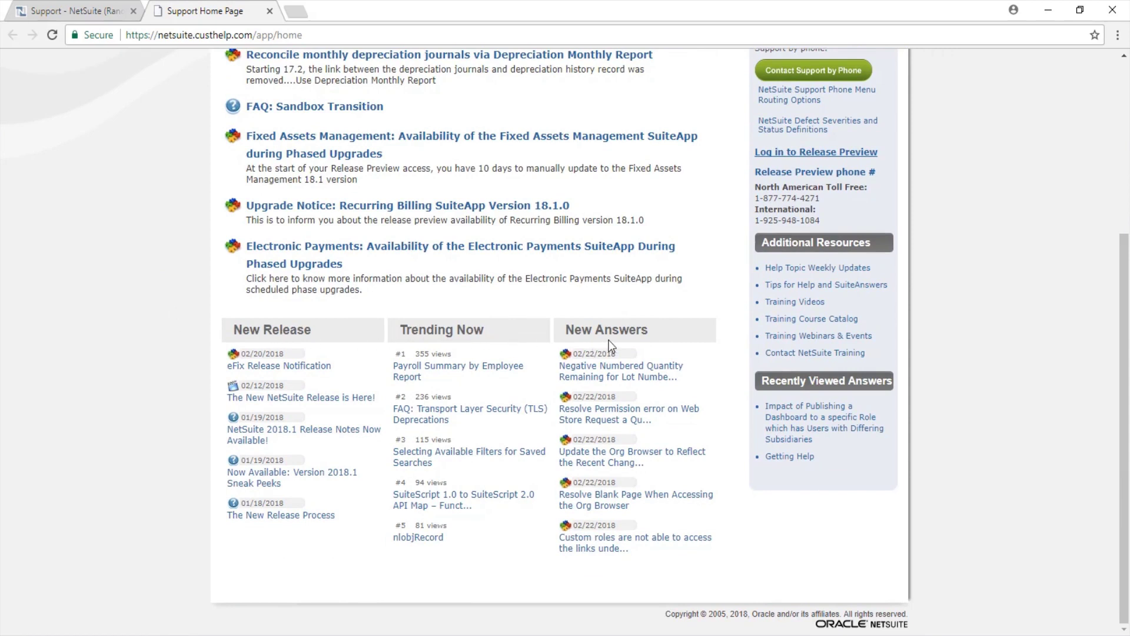
scroll(719, 300, up, 2)
scroll(719, 300, up, 2)
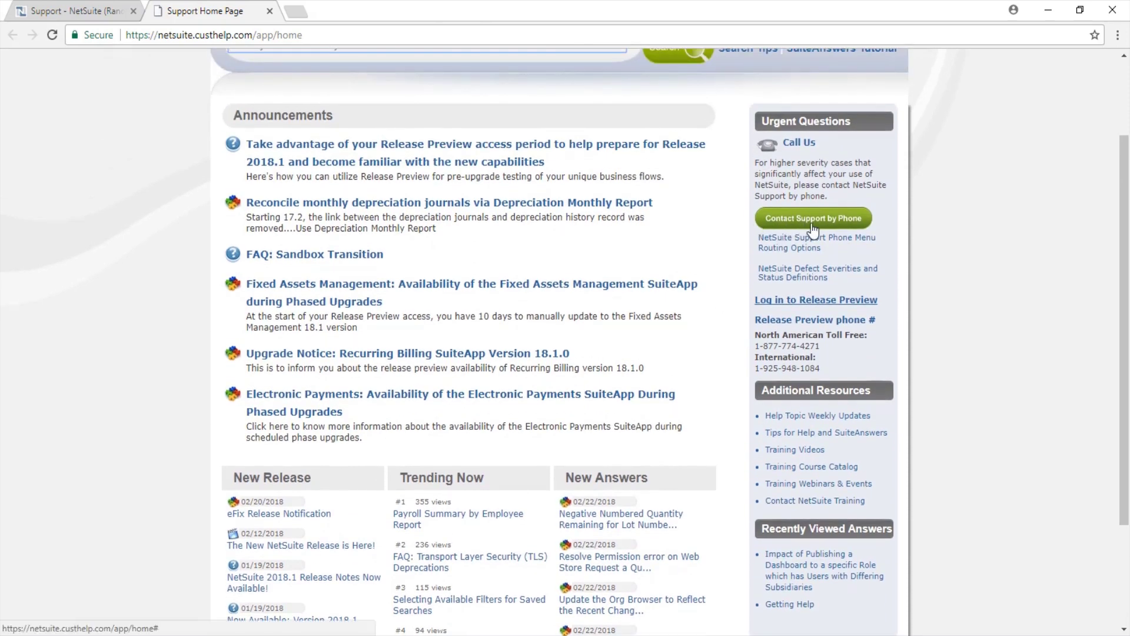
scroll(662, 212, up, 3)
scroll(530, 177, up, 3)
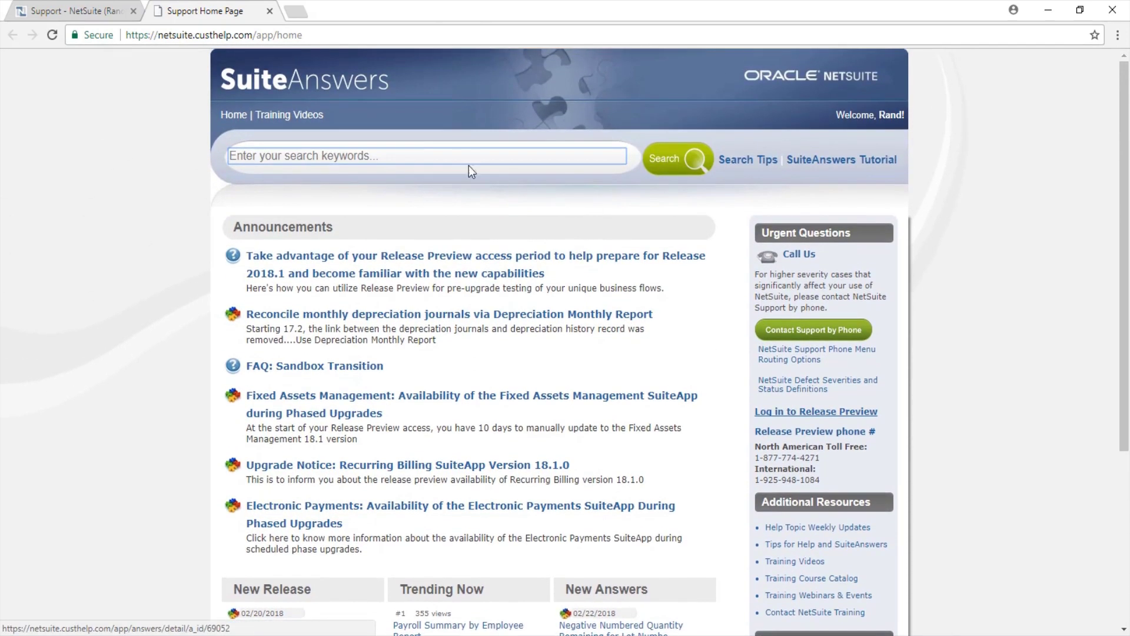
- Search SuiteAnswers for 'dashboard' and filter to the 3,654 Support Articles
click(421, 153)
text(da)
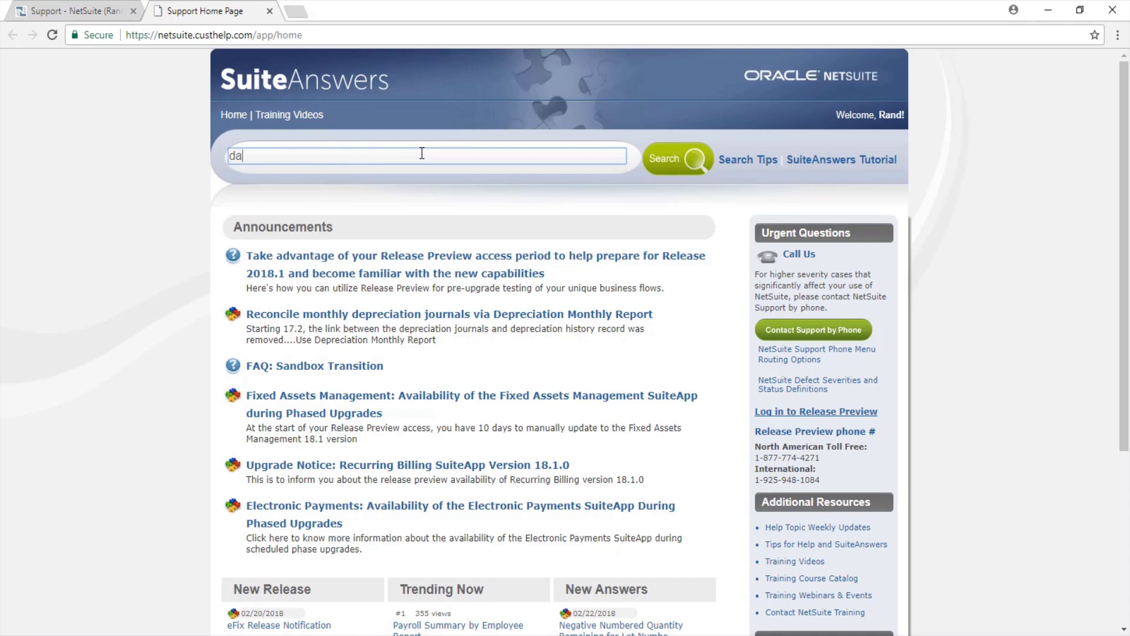
text(shboard)
key(Return)
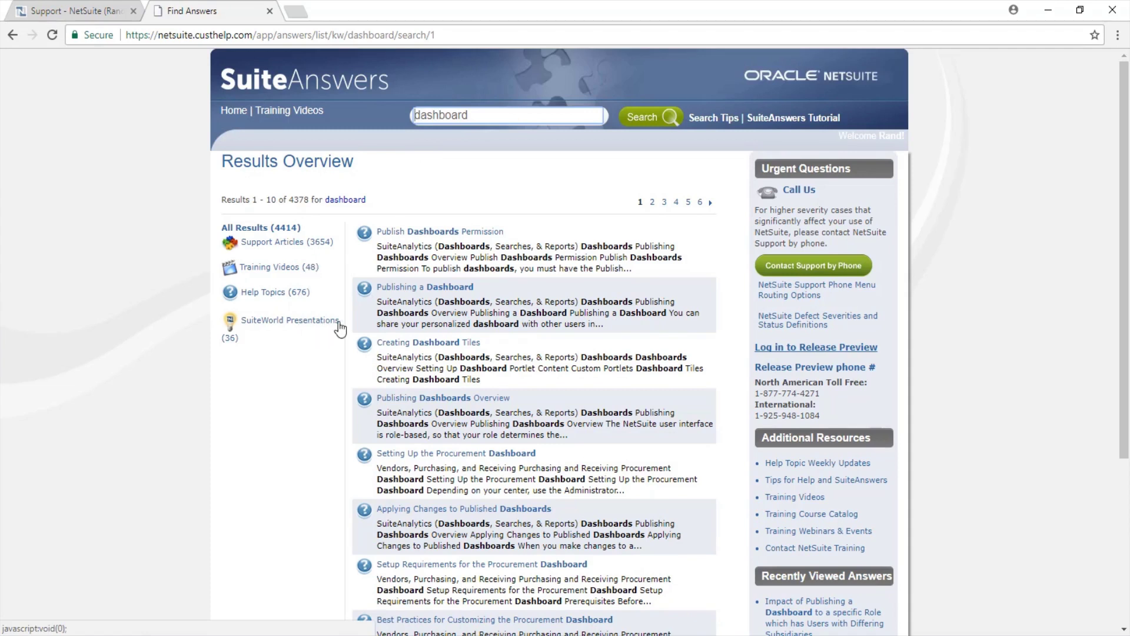
scroll(452, 295, down, 2)
scroll(452, 294, down, 2)
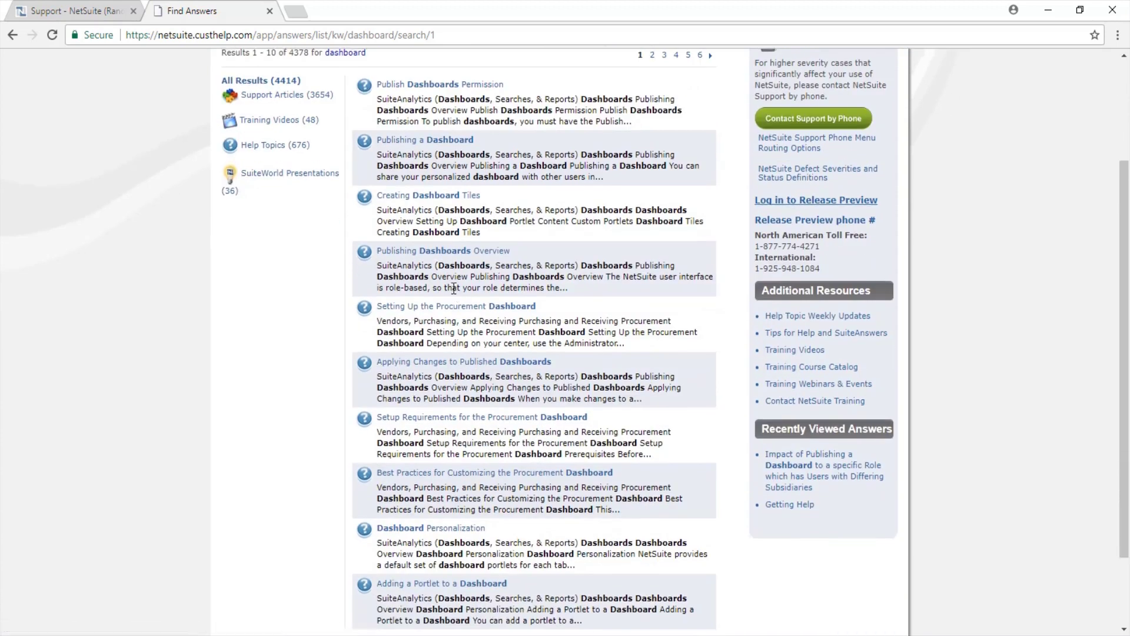
scroll(452, 294, up, 5)
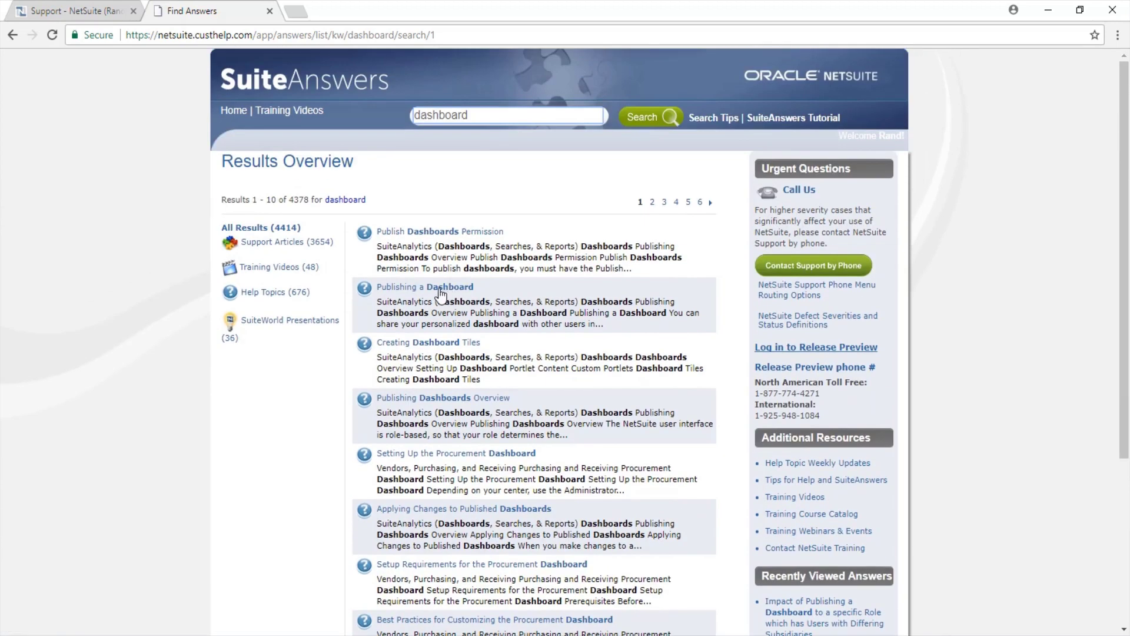
click(273, 242)
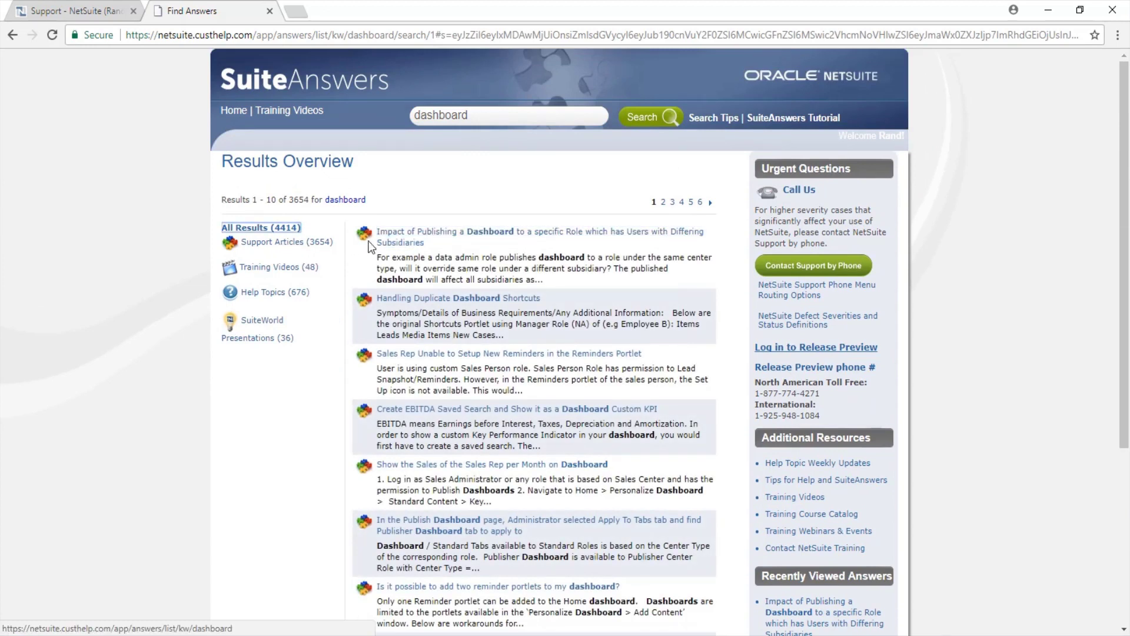
- Open the top result, 'Impact of Publishing a Dashboard to a specific Role…'
click(420, 233)
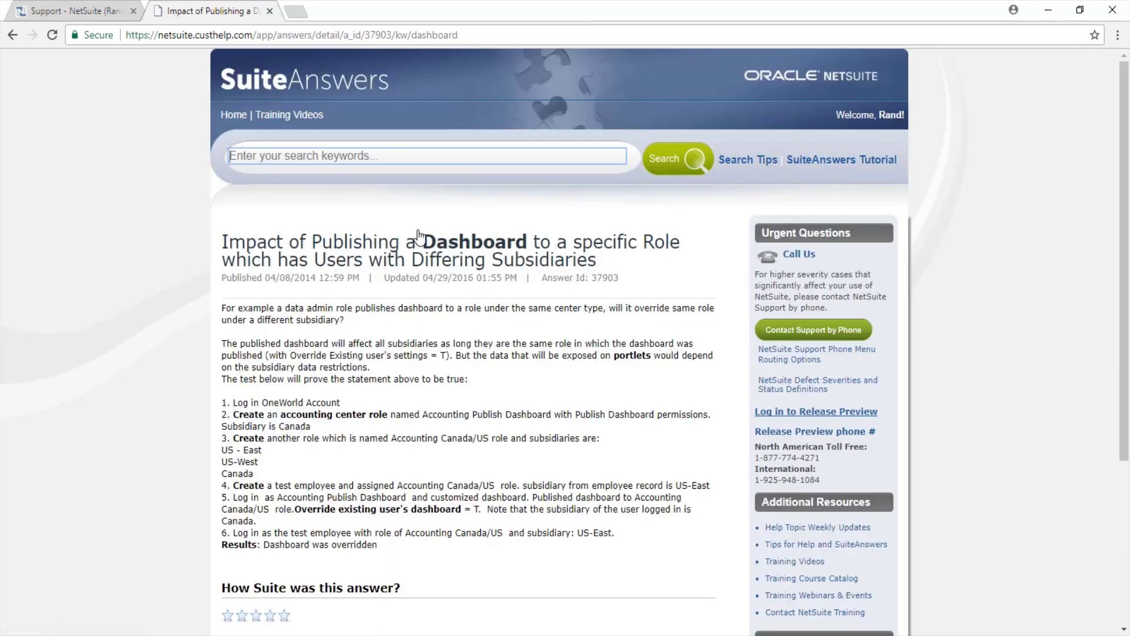
scroll(419, 234, down, 2)
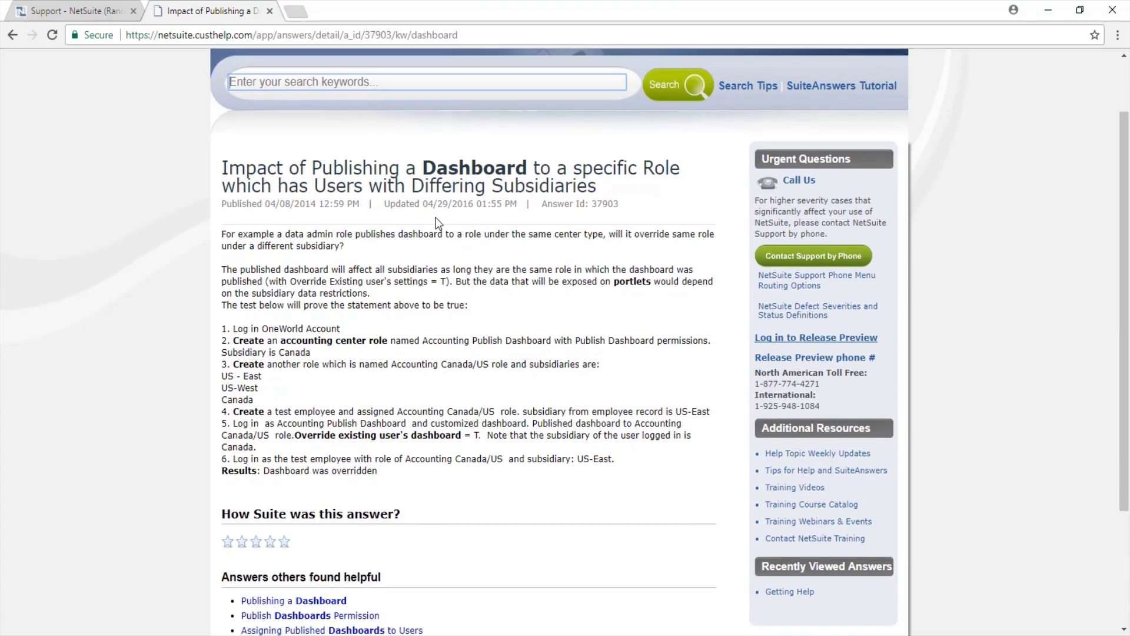
scroll(435, 221, down, 2)
scroll(436, 222, down, 2)
scroll(435, 221, down, 1)
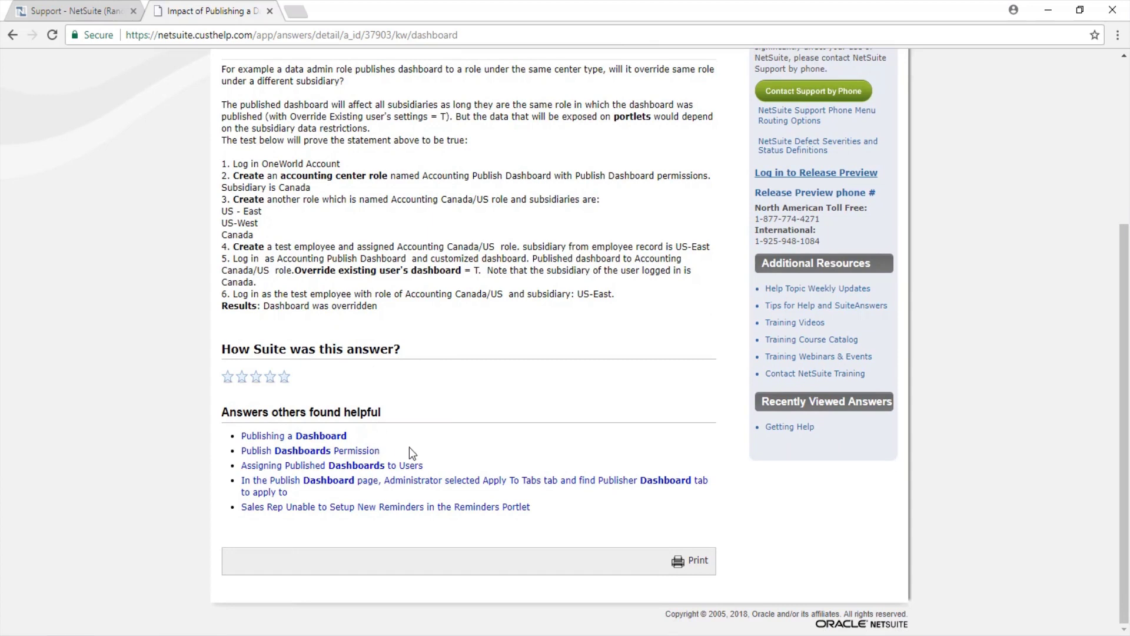
scroll(431, 453, up, 5)
scroll(431, 424, up, 5)
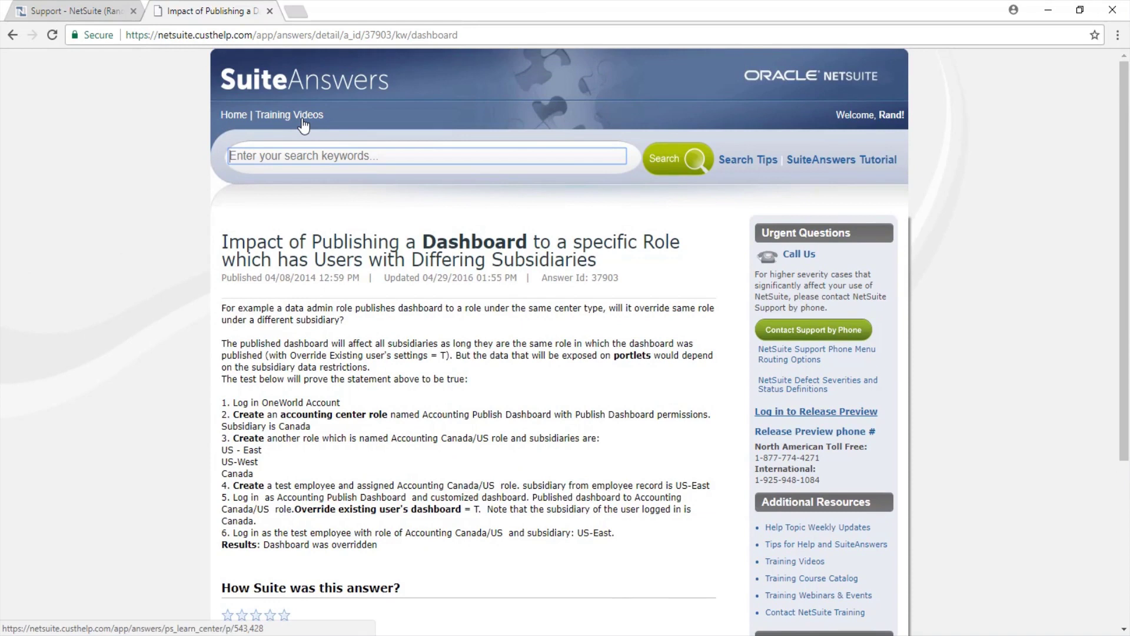
- Open the 'Navigating NetSuite' video from the Getting Started training videos
click(303, 119)
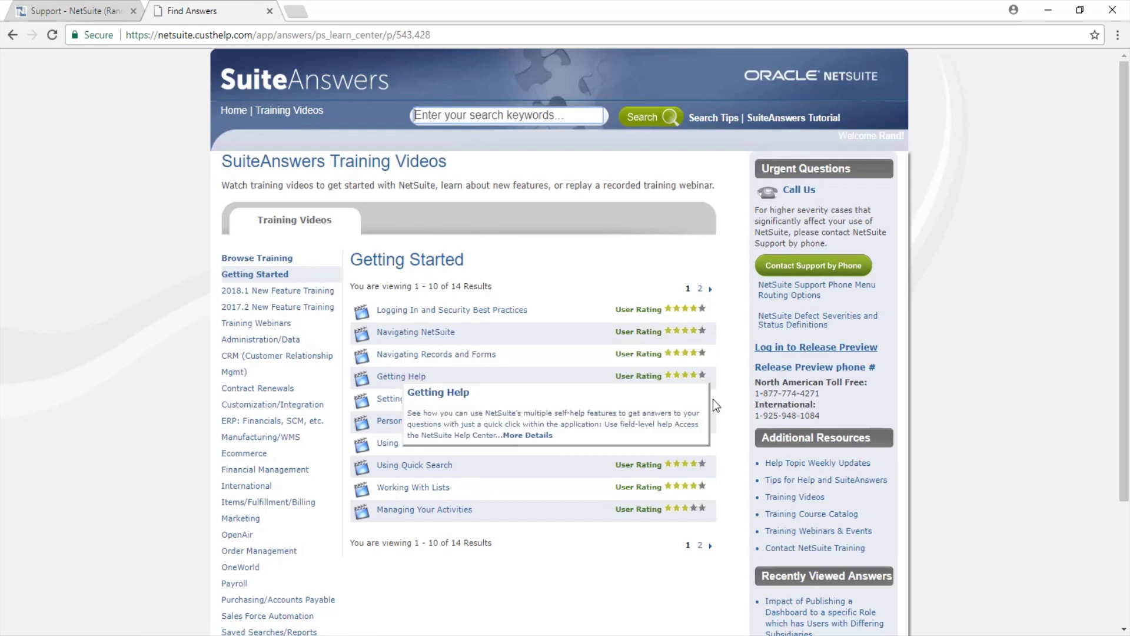
click(415, 332)
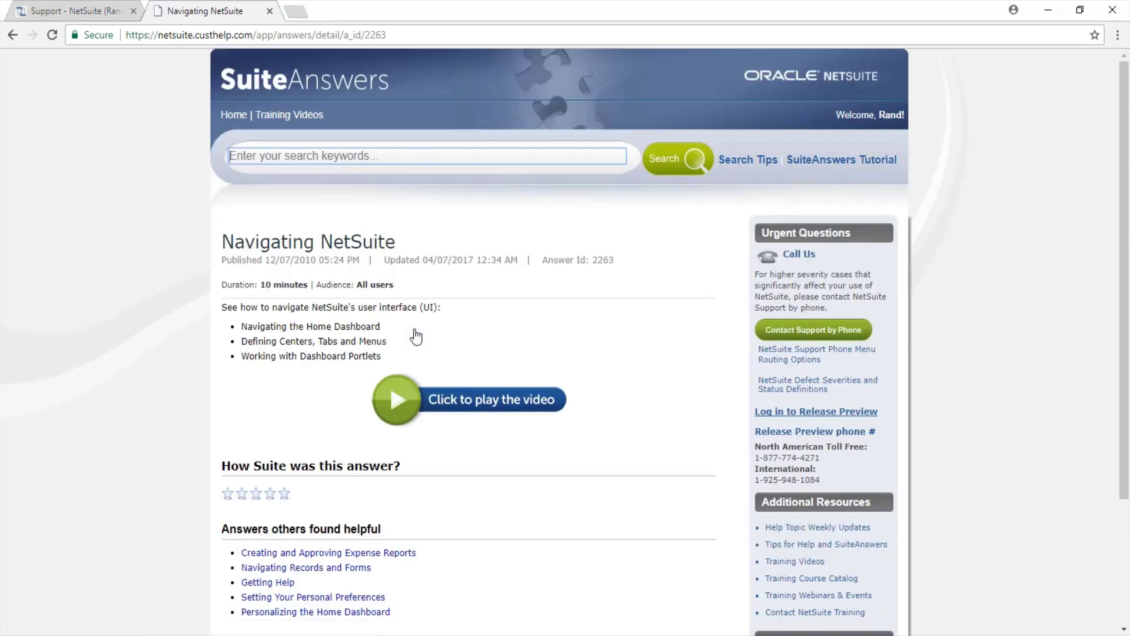